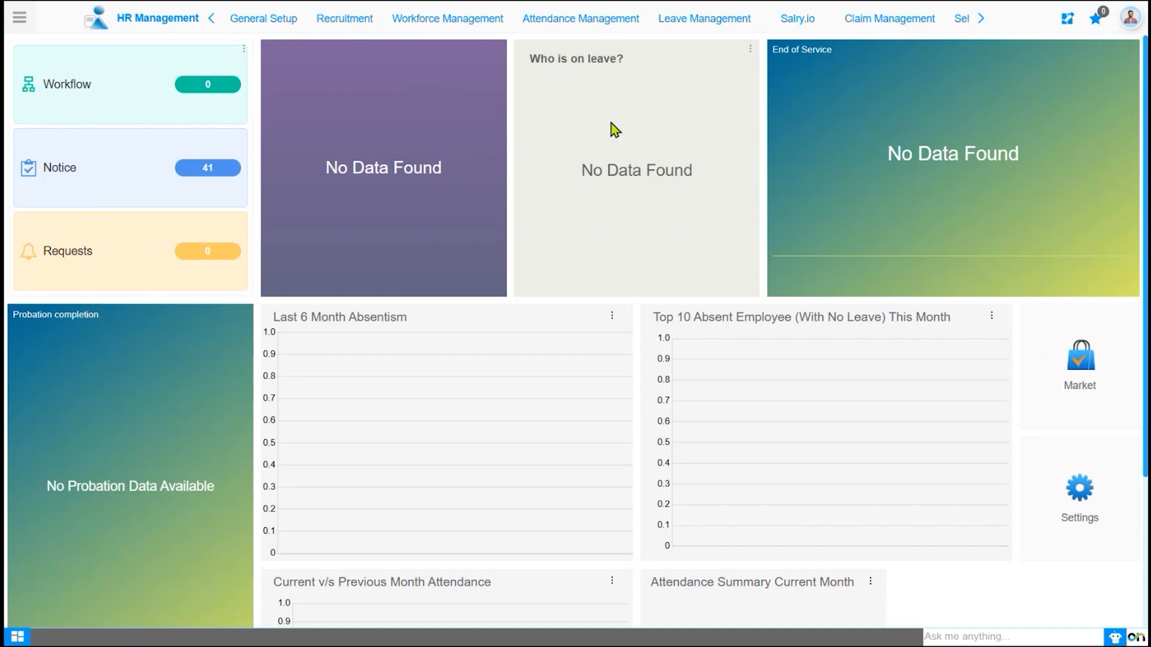
Open the Work Plan form in the attendance setup and set its organization to *
{"action": "left_click", "coordinate": [605, 23]}
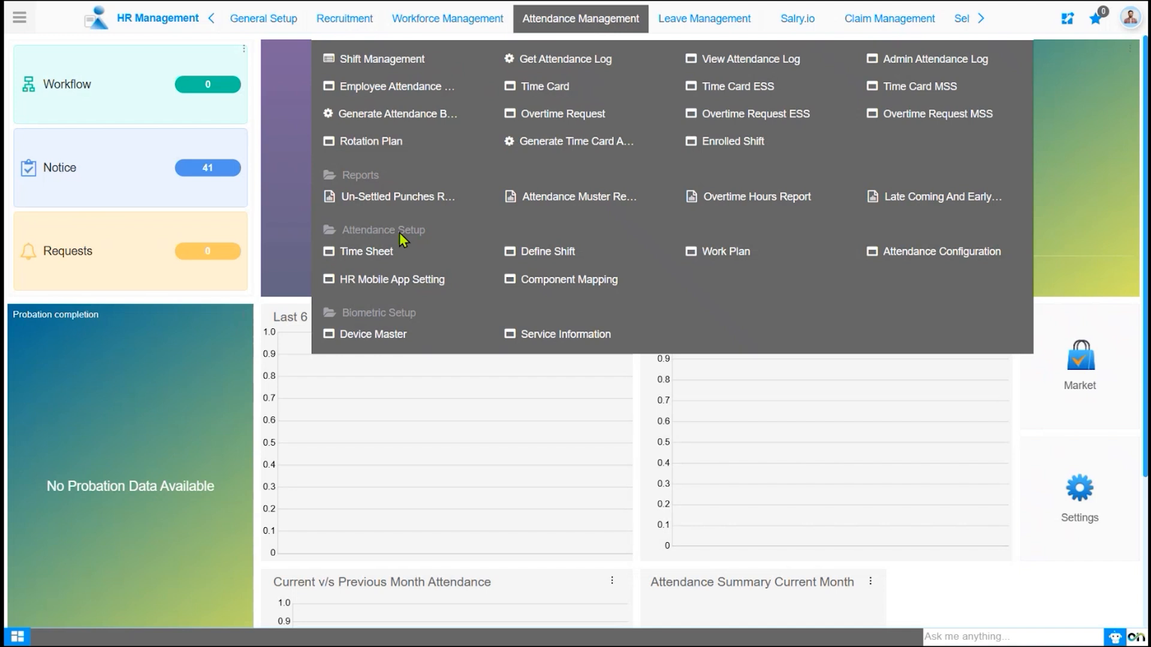
{"action": "left_click", "coordinate": [726, 252]}
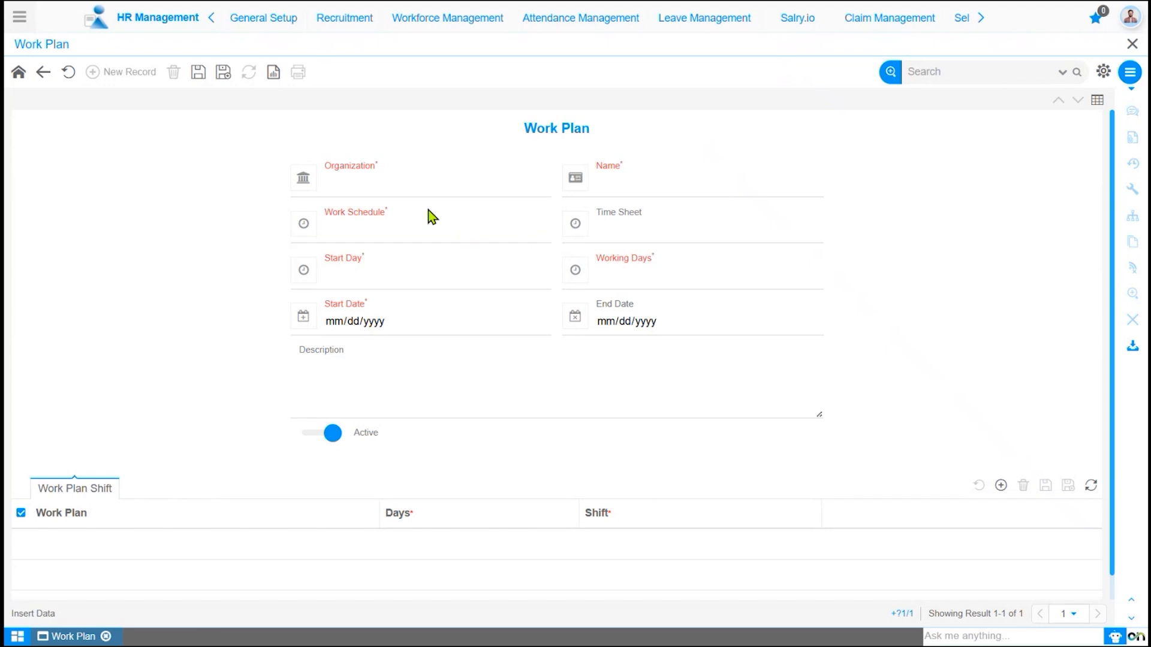
{"action": "left_click", "coordinate": [451, 188]}
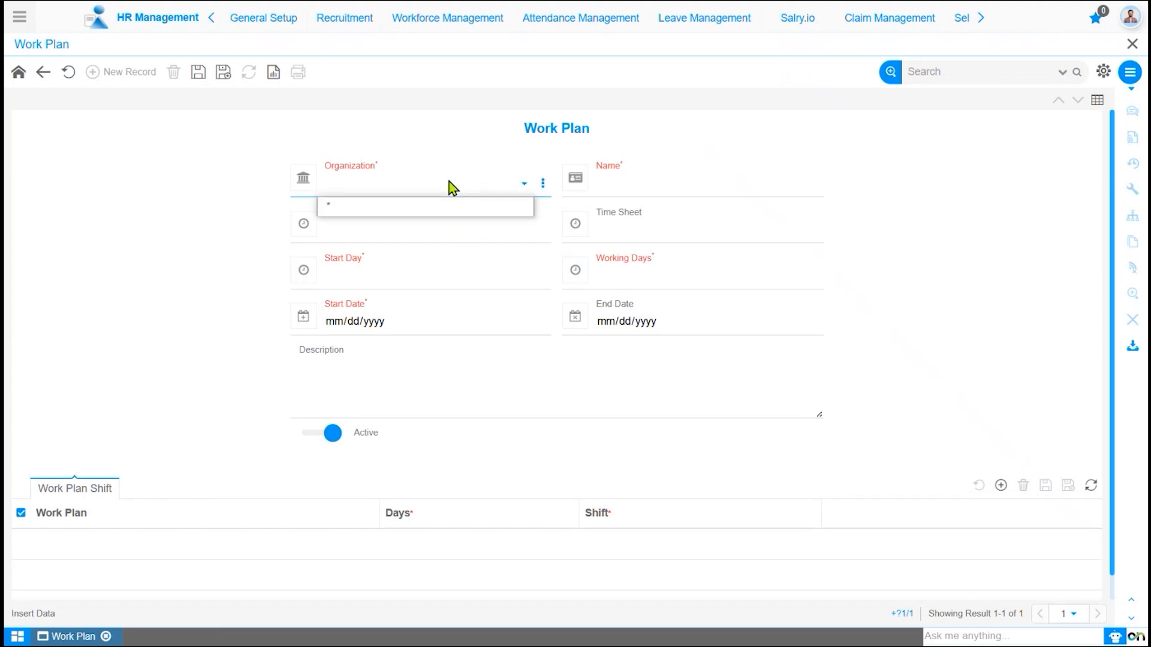
{"action": "left_click", "coordinate": [425, 208]}
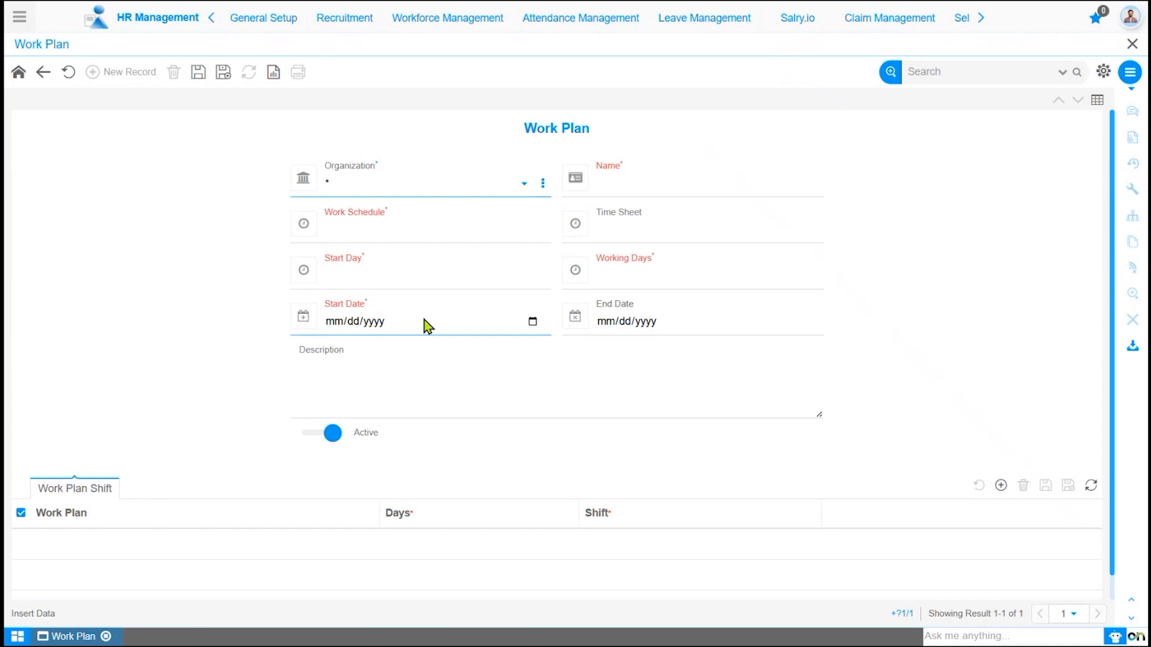
Name the work plan 5 Days and set its work schedule to Monthly
{"action": "left_click", "coordinate": [640, 190]}
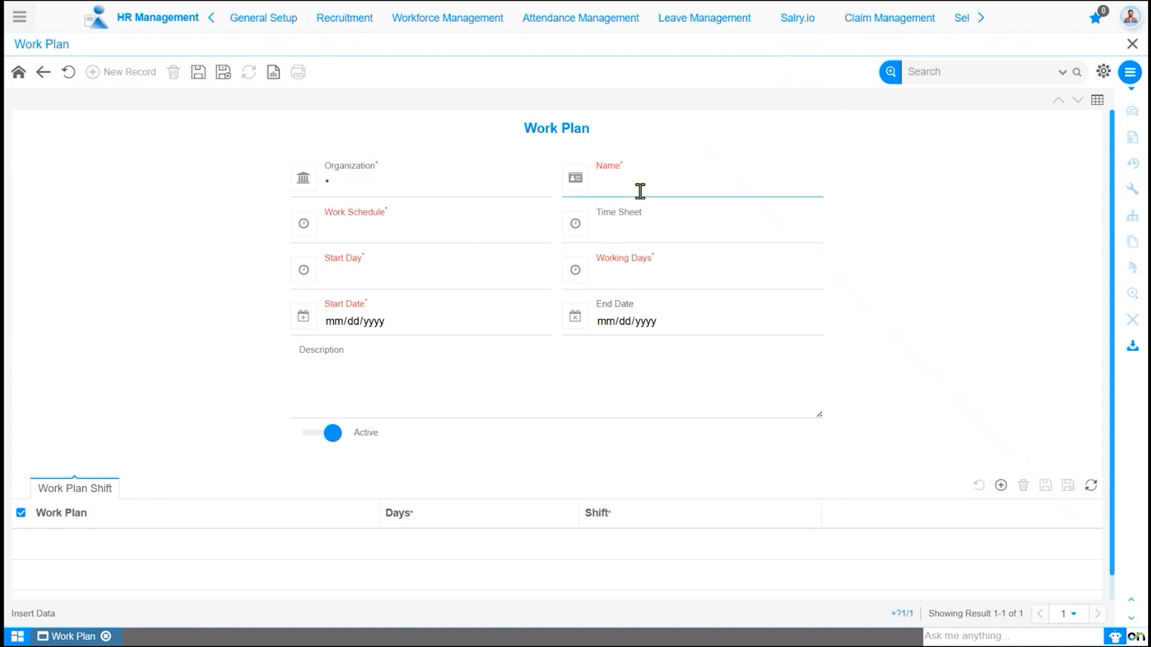
{"action": "type", "text": "5 Days"}
{"action": "left_click", "coordinate": [919, 267]}
{"action": "left_click", "coordinate": [464, 234]}
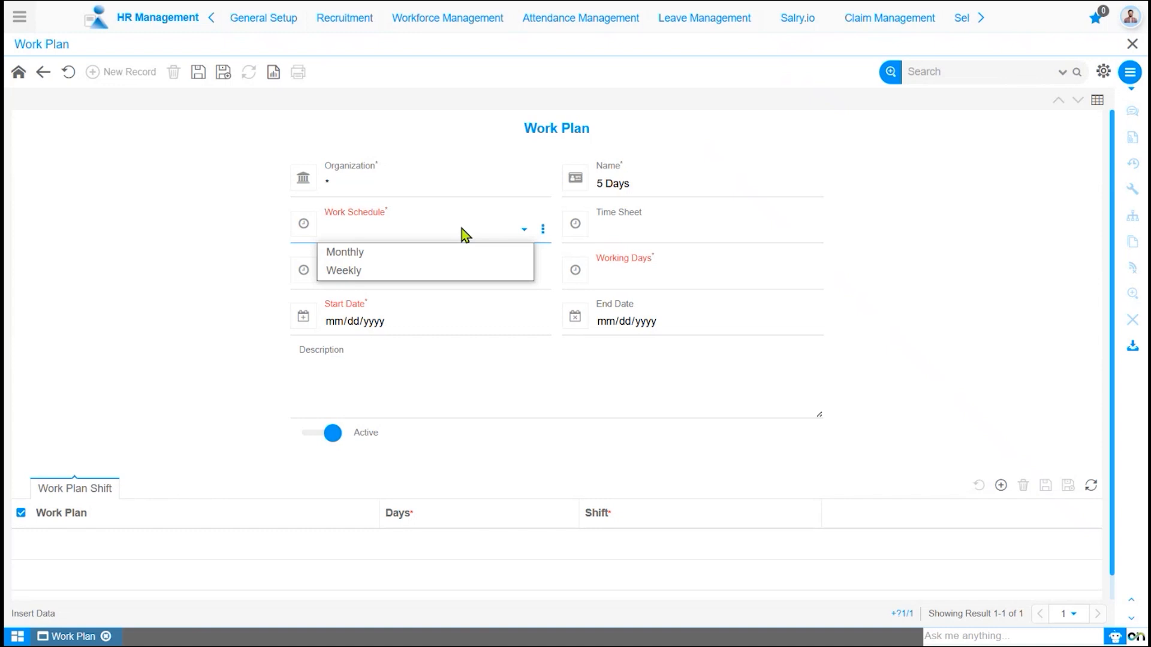
{"action": "left_click", "coordinate": [427, 256]}
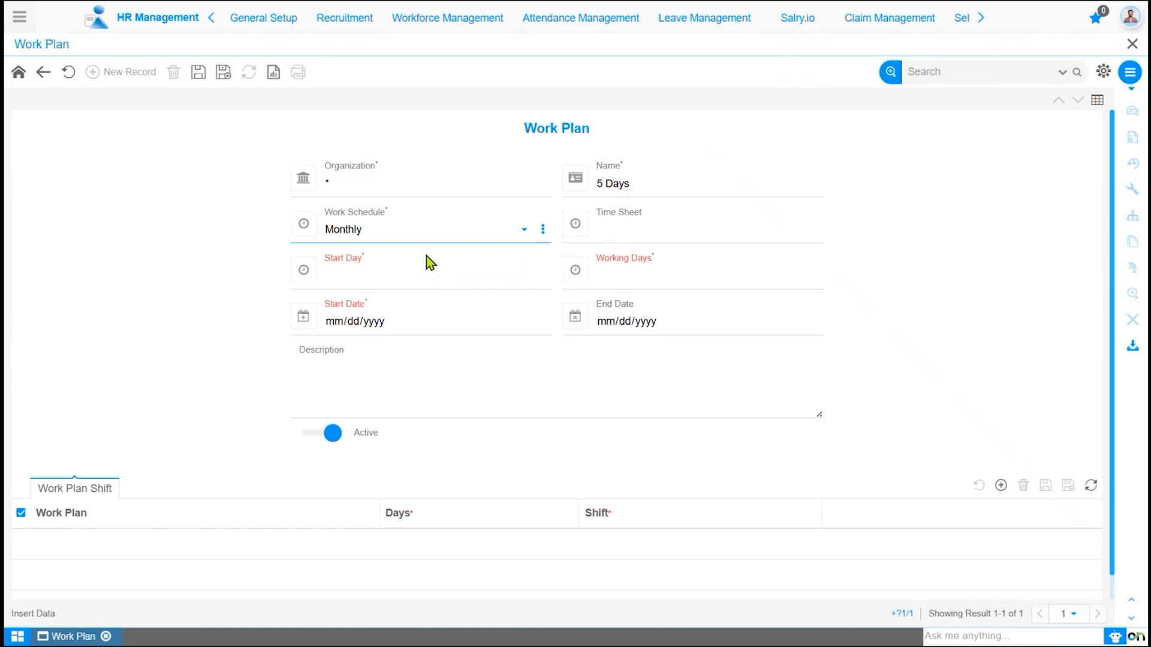
{"action": "left_click", "coordinate": [505, 228]}
{"action": "left_click", "coordinate": [390, 273]}
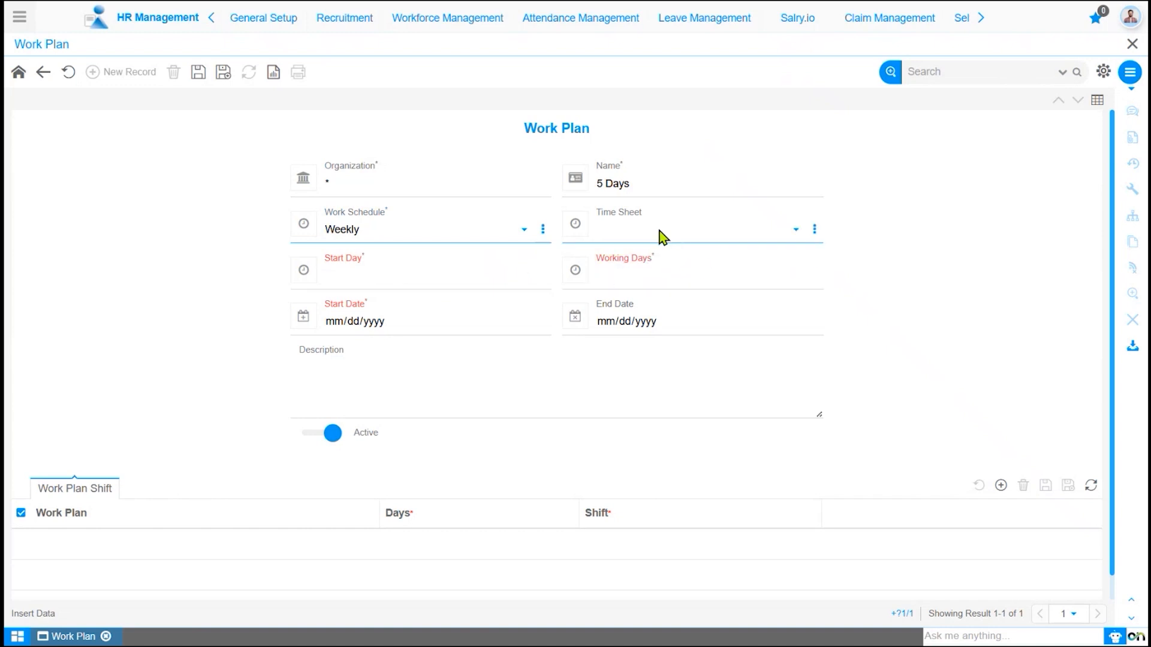
{"action": "left_click", "coordinate": [405, 240]}
{"action": "left_click", "coordinate": [402, 252]}
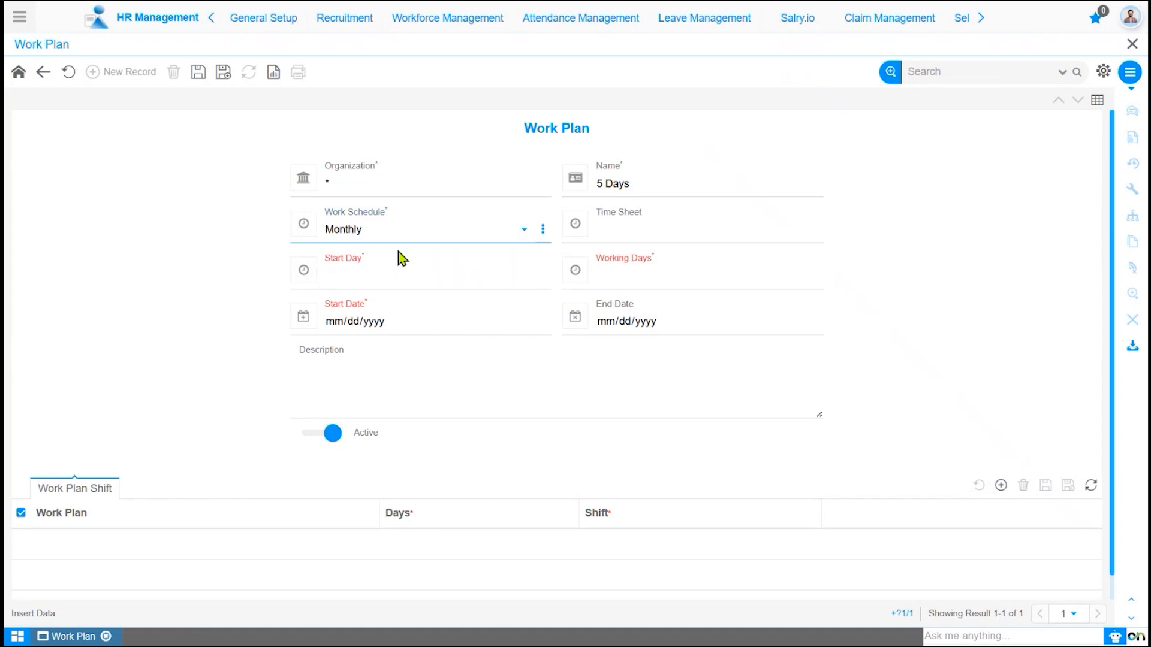
Assign Time Sheet 2025 to the work plan, with Monday as the start day and 5 Days as the working days
{"action": "left_click", "coordinate": [618, 237]}
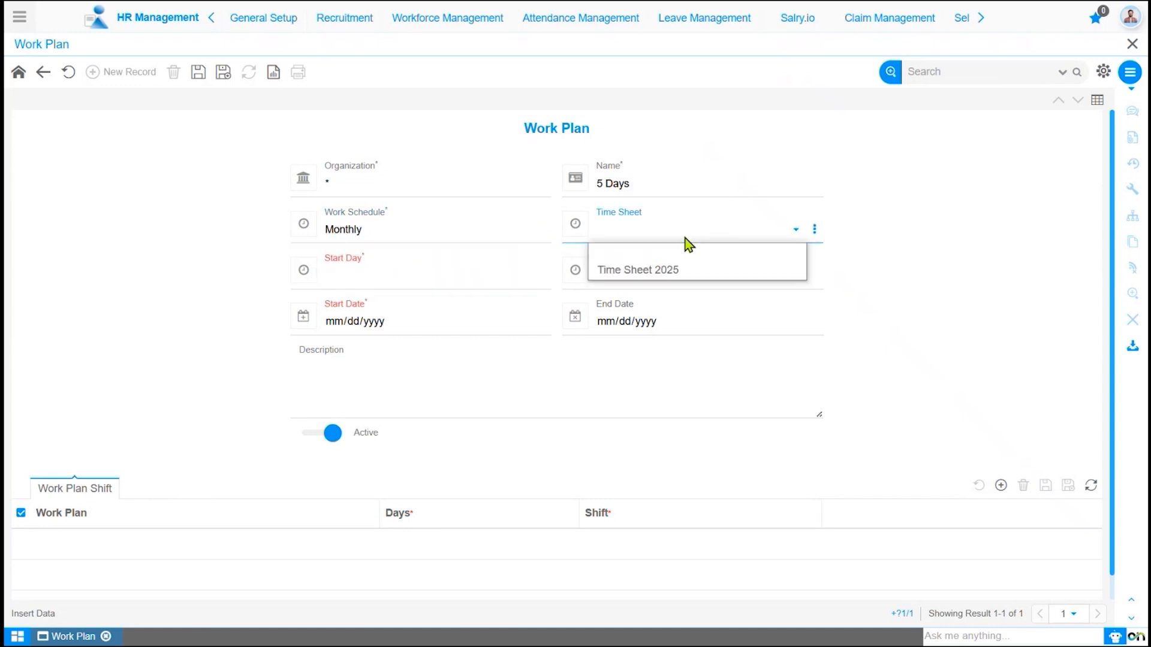
{"action": "left_click", "coordinate": [655, 275]}
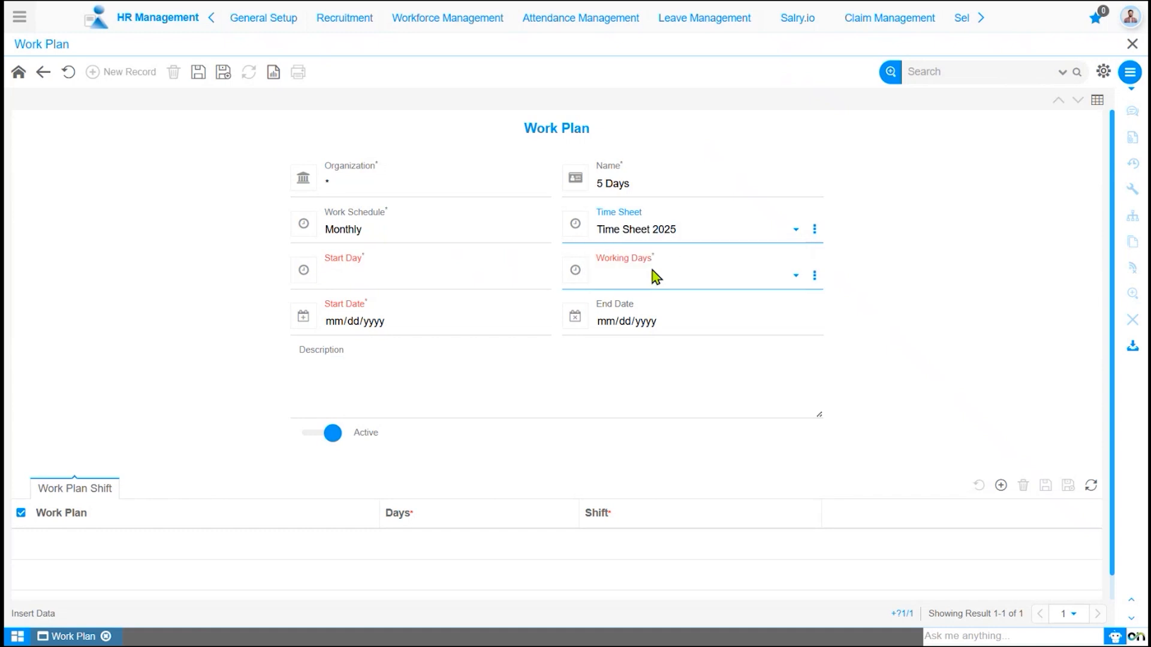
{"action": "left_click", "coordinate": [479, 283]}
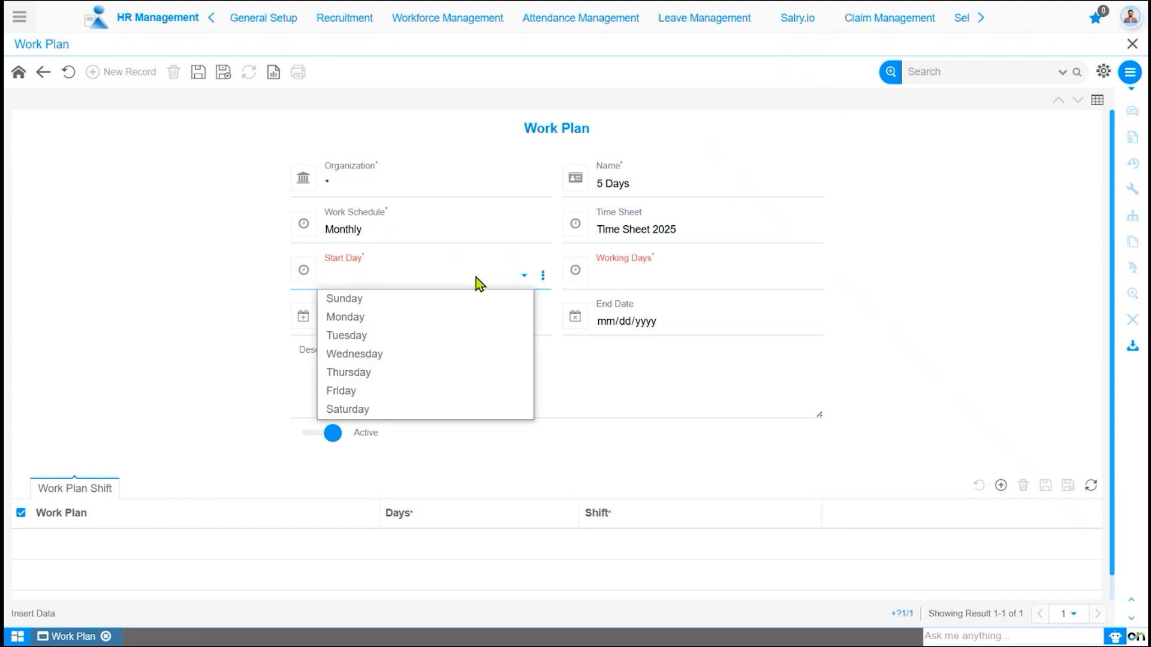
{"action": "left_click", "coordinate": [450, 318]}
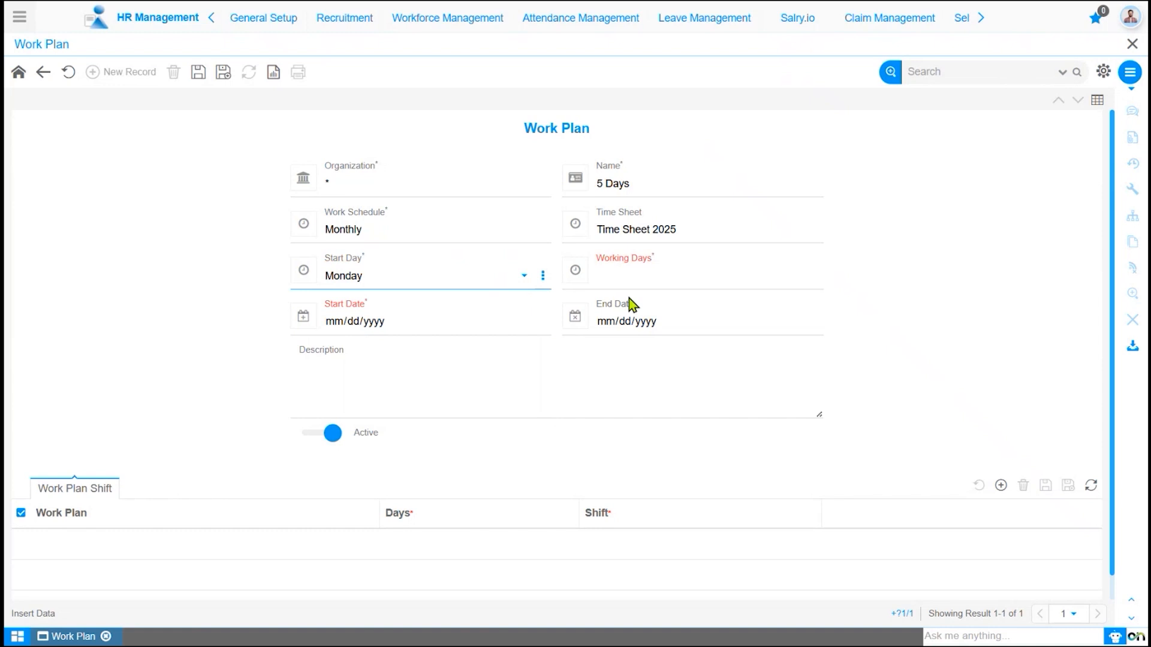
{"action": "left_click", "coordinate": [639, 279]}
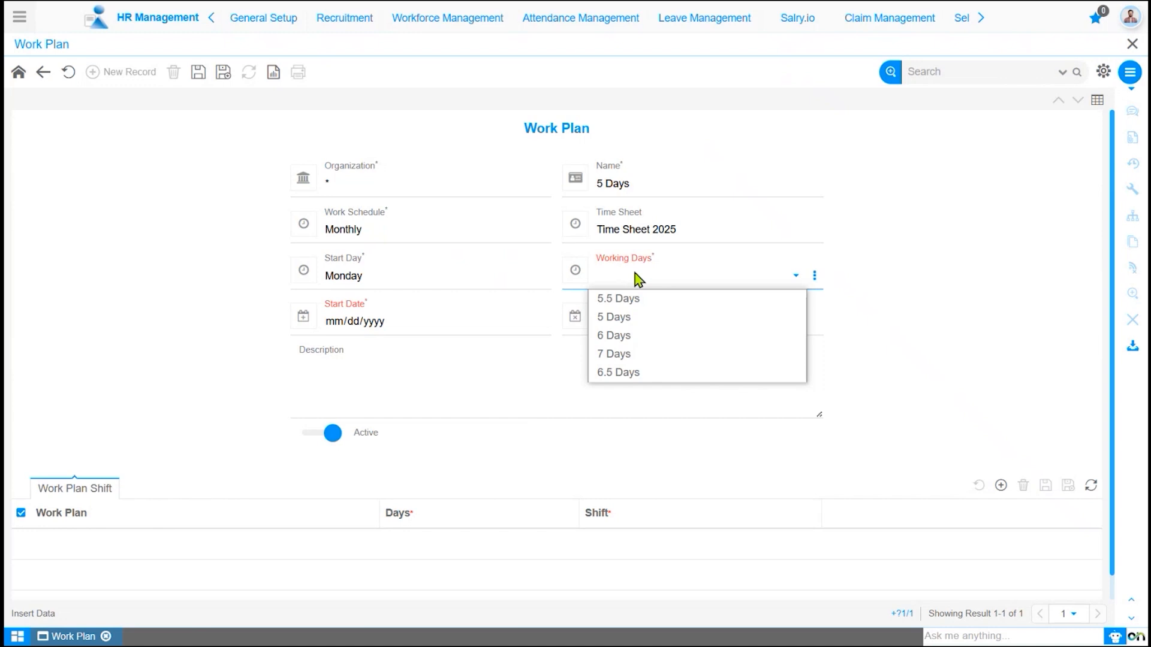
{"action": "left_click", "coordinate": [632, 317]}
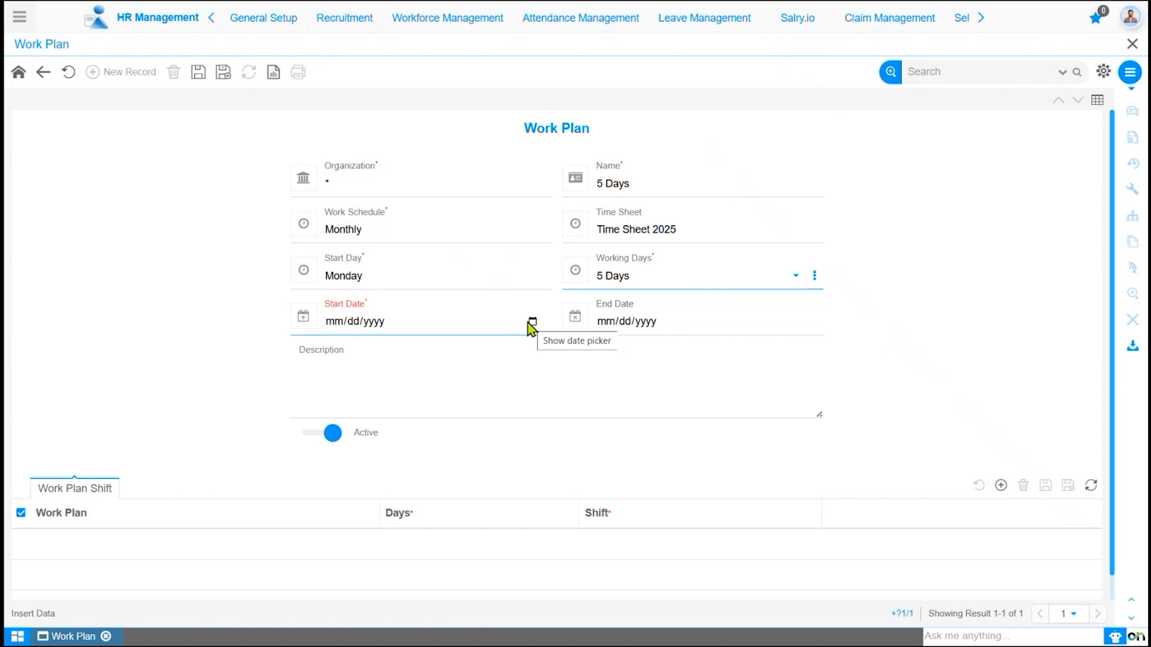
Set the work plan's start date to 01/01/2021 and save the record
{"action": "left_click", "coordinate": [531, 322]}
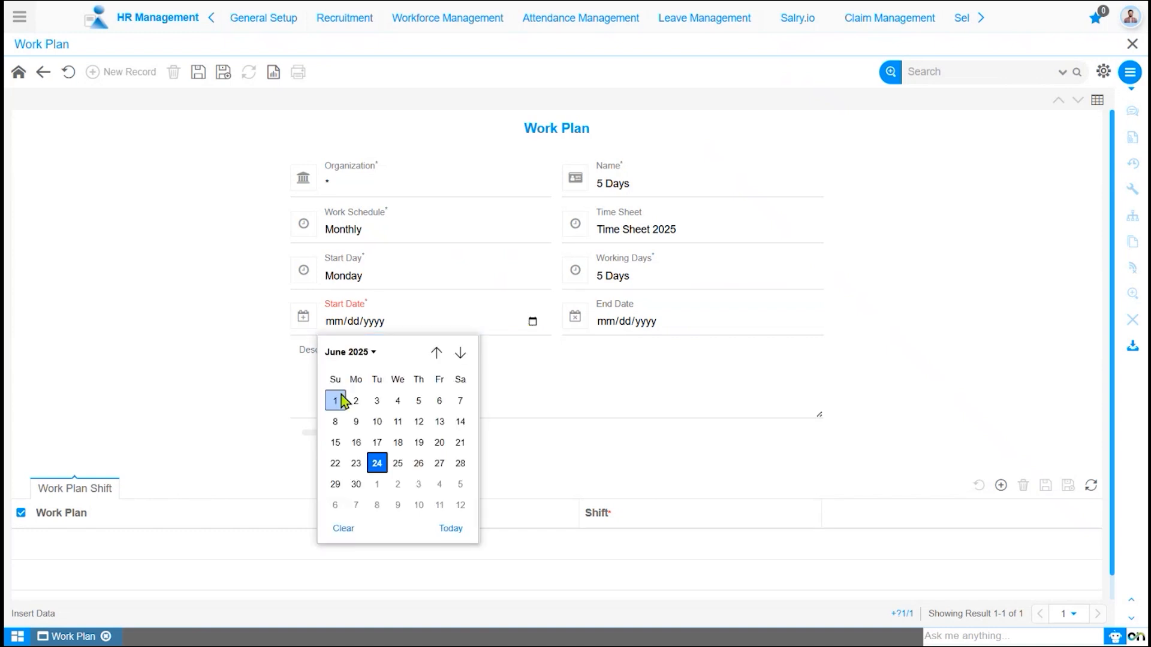
{"action": "left_click", "coordinate": [334, 322]}
{"action": "type", "text": "01012021"}
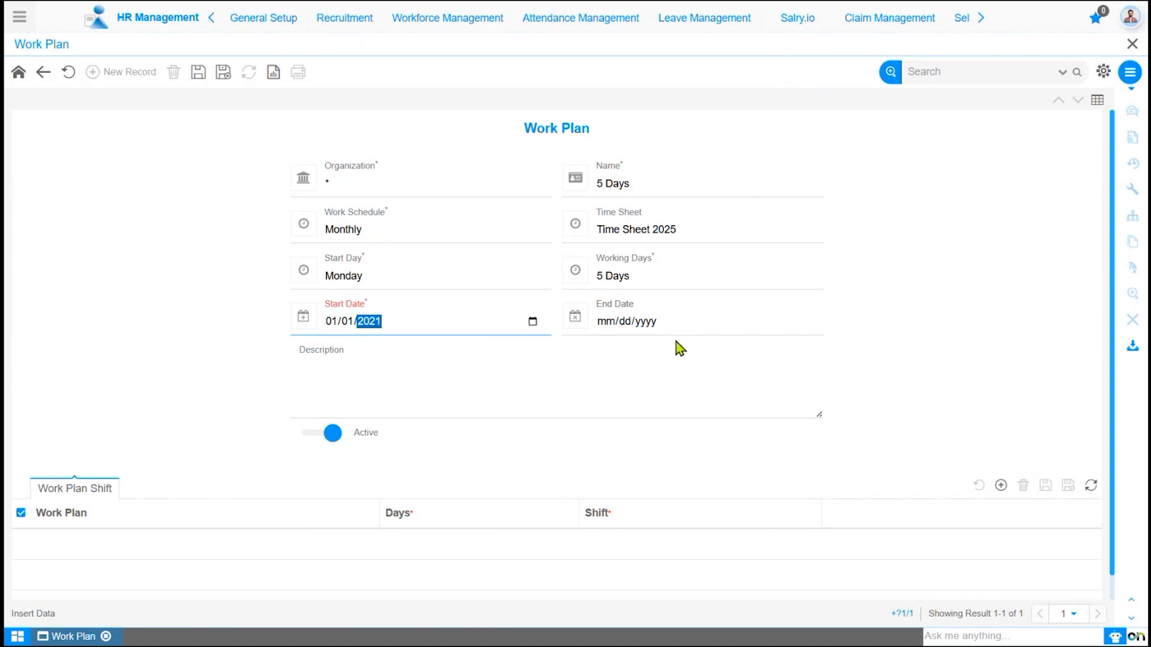
{"action": "left_click", "coordinate": [690, 346]}
{"action": "left_click", "coordinate": [496, 362]}
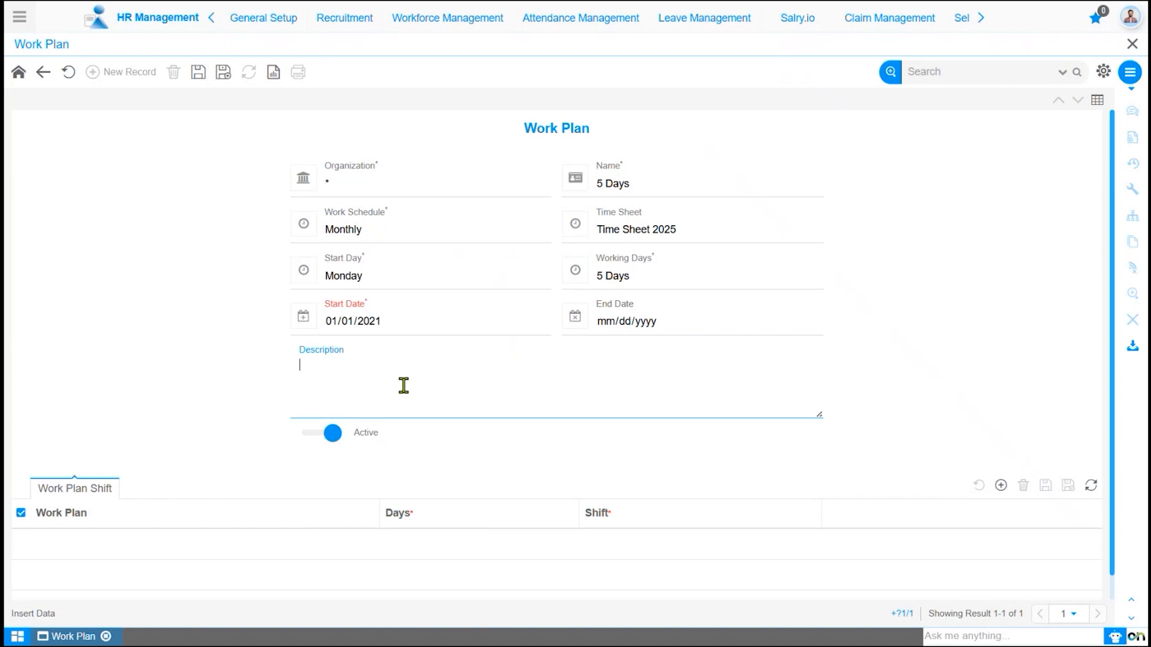
{"action": "left_click", "coordinate": [199, 72]}
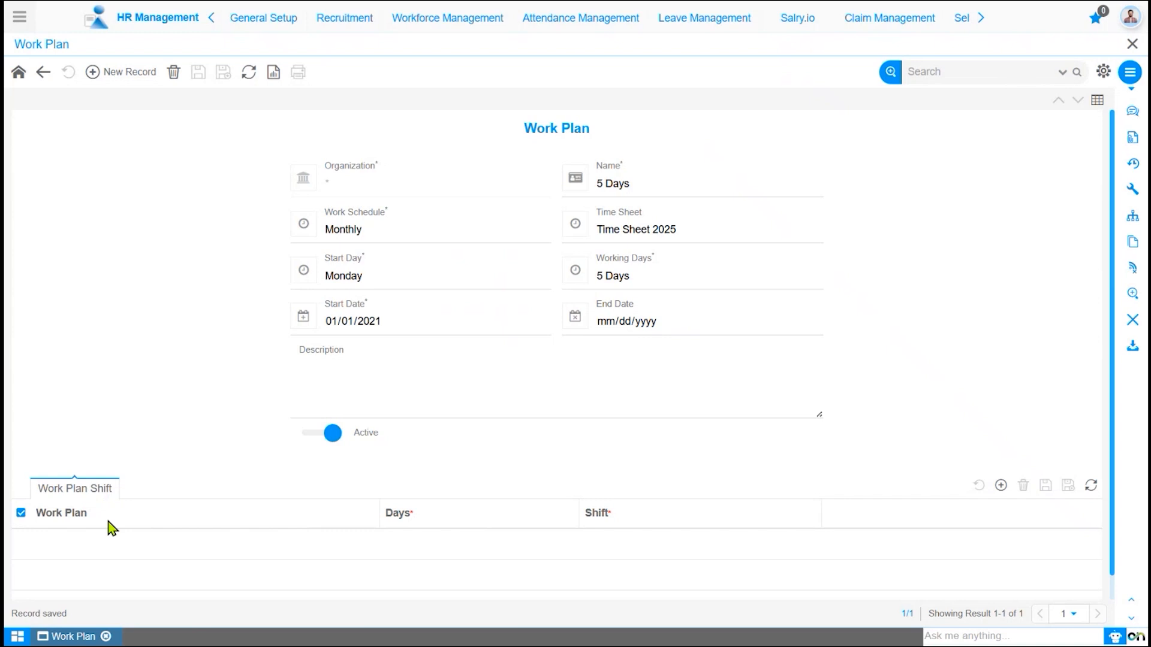
Add and save a Monday line with General Shift under the work plan, and open the Work Plan Shift record
{"action": "left_click", "coordinate": [1001, 486]}
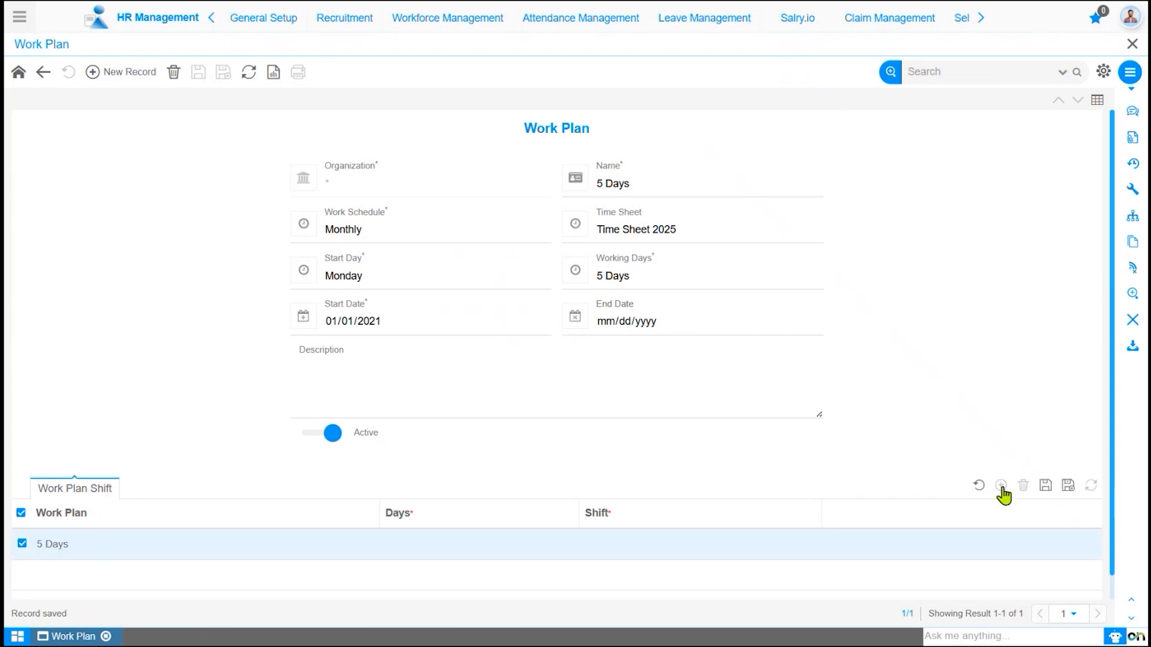
{"action": "left_click", "coordinate": [423, 542]}
{"action": "left_click", "coordinate": [425, 545]}
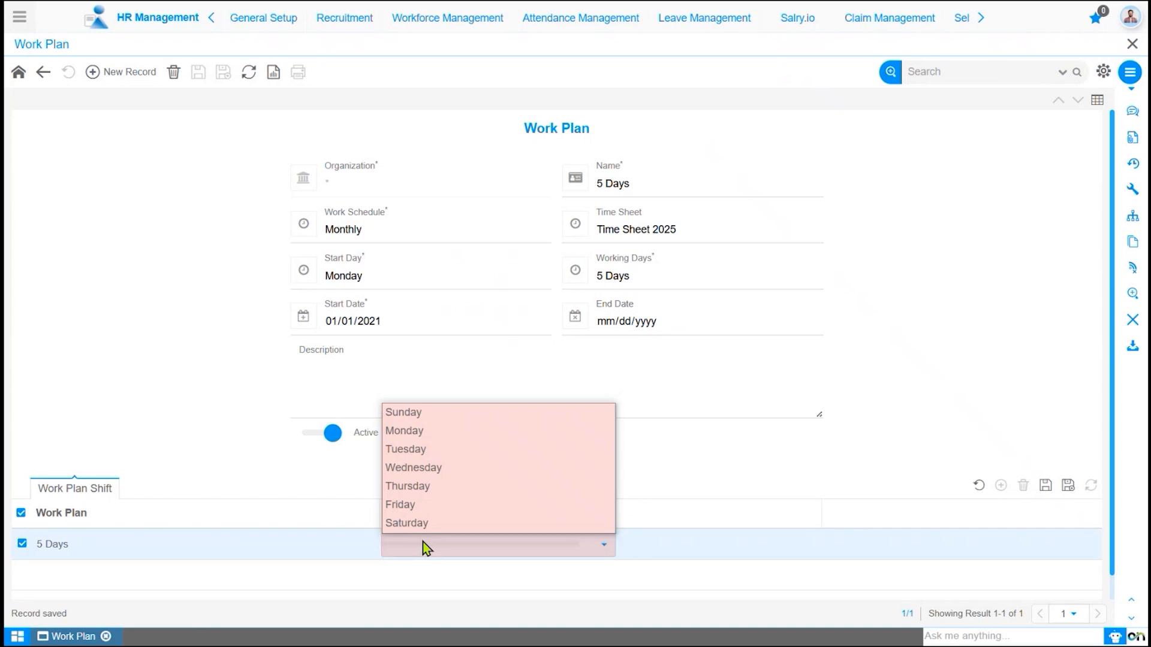
{"action": "left_click", "coordinate": [454, 435]}
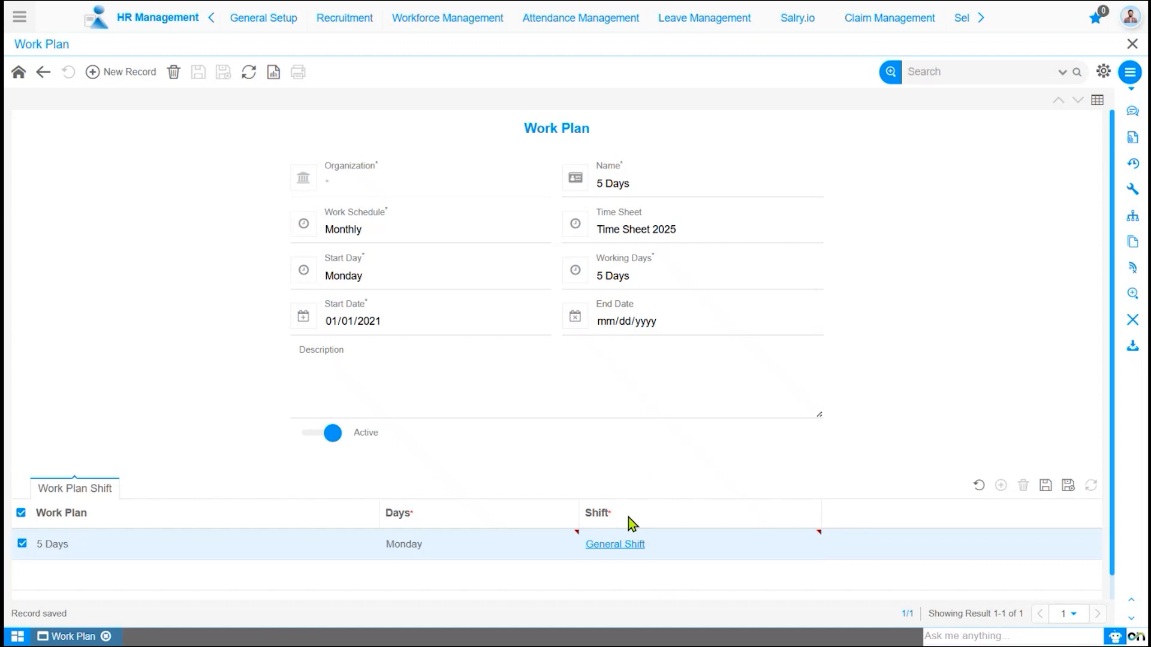
{"action": "left_click", "coordinate": [1045, 486]}
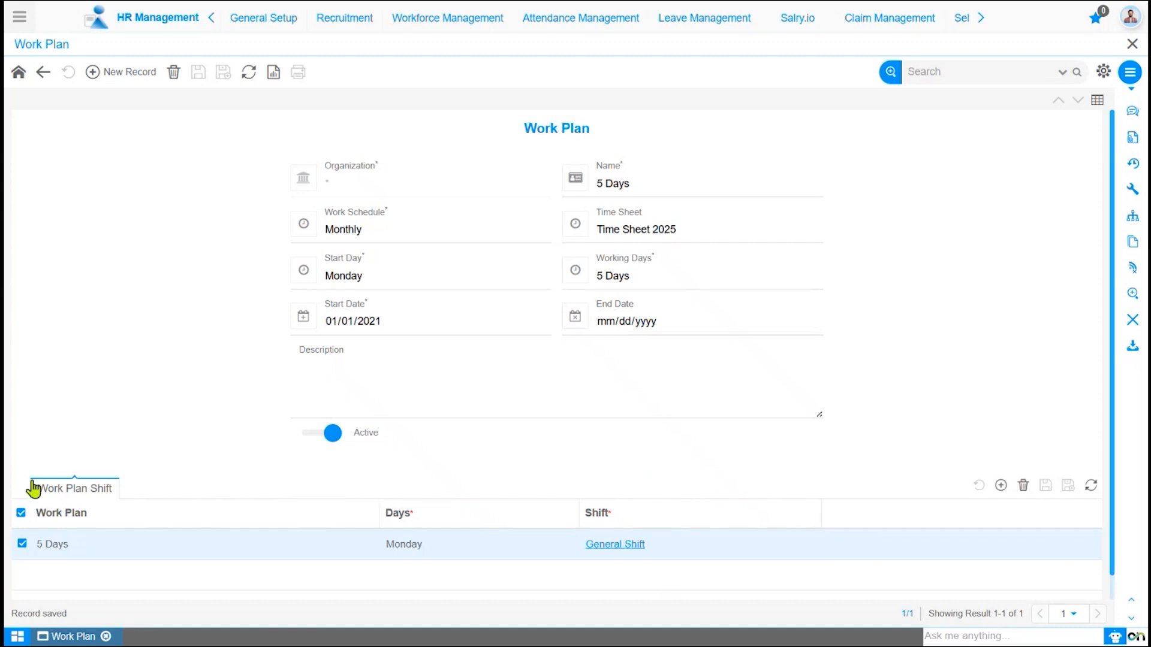
{"action": "left_click", "coordinate": [91, 498]}
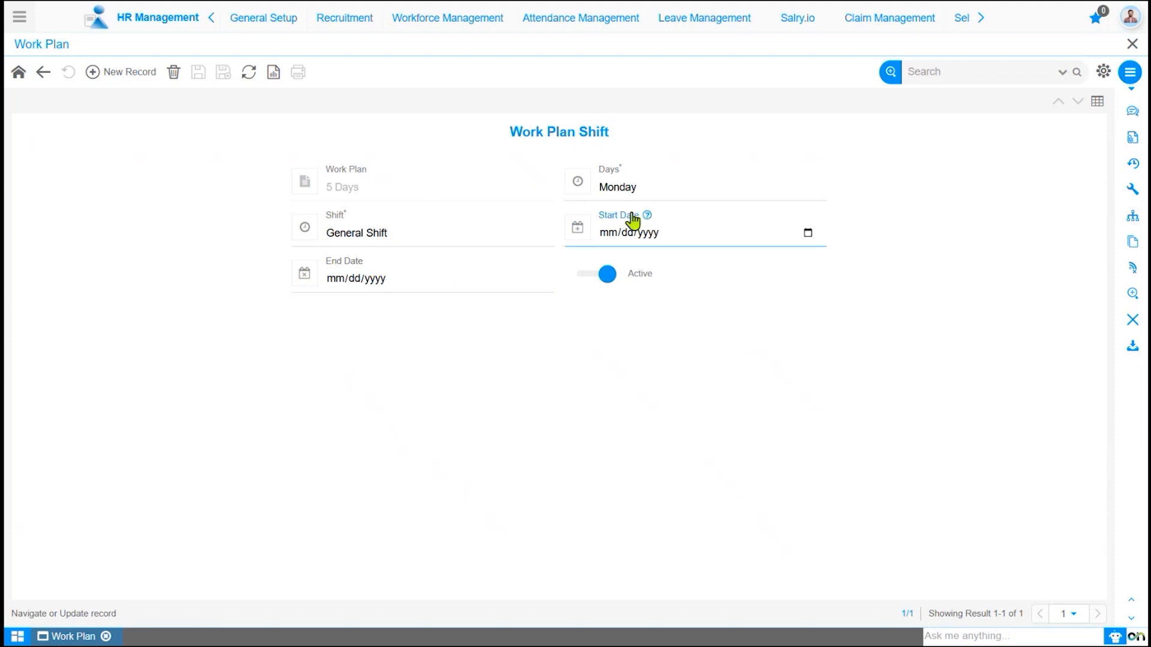
{"action": "left_click", "coordinate": [43, 73]}
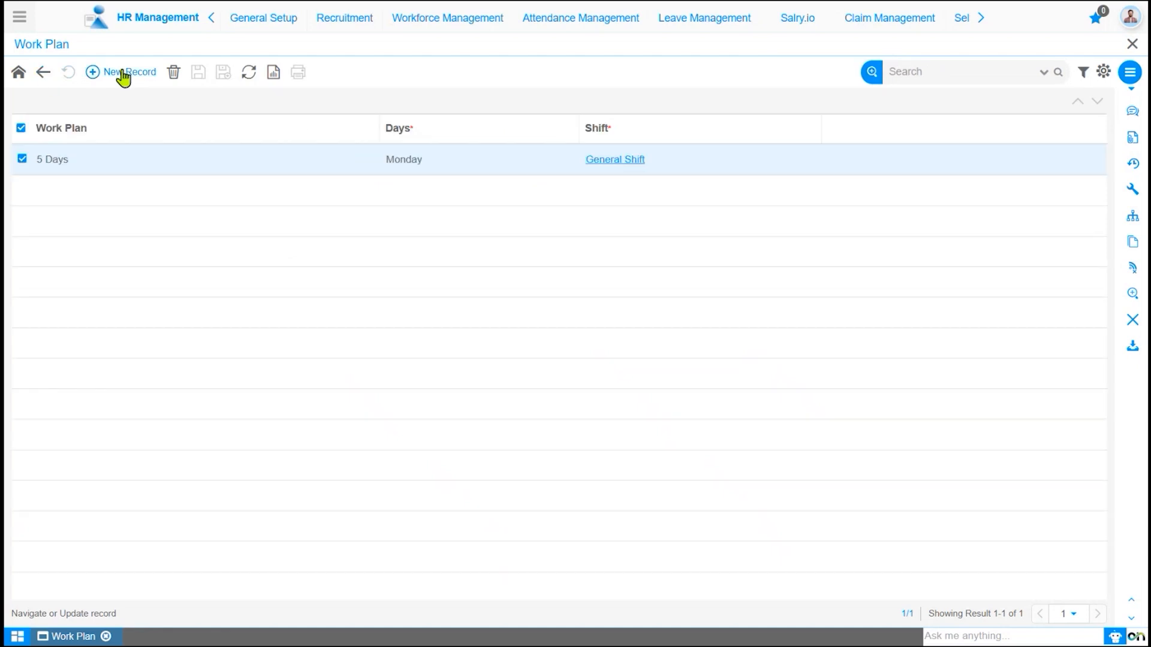
{"action": "left_click", "coordinate": [123, 73]}
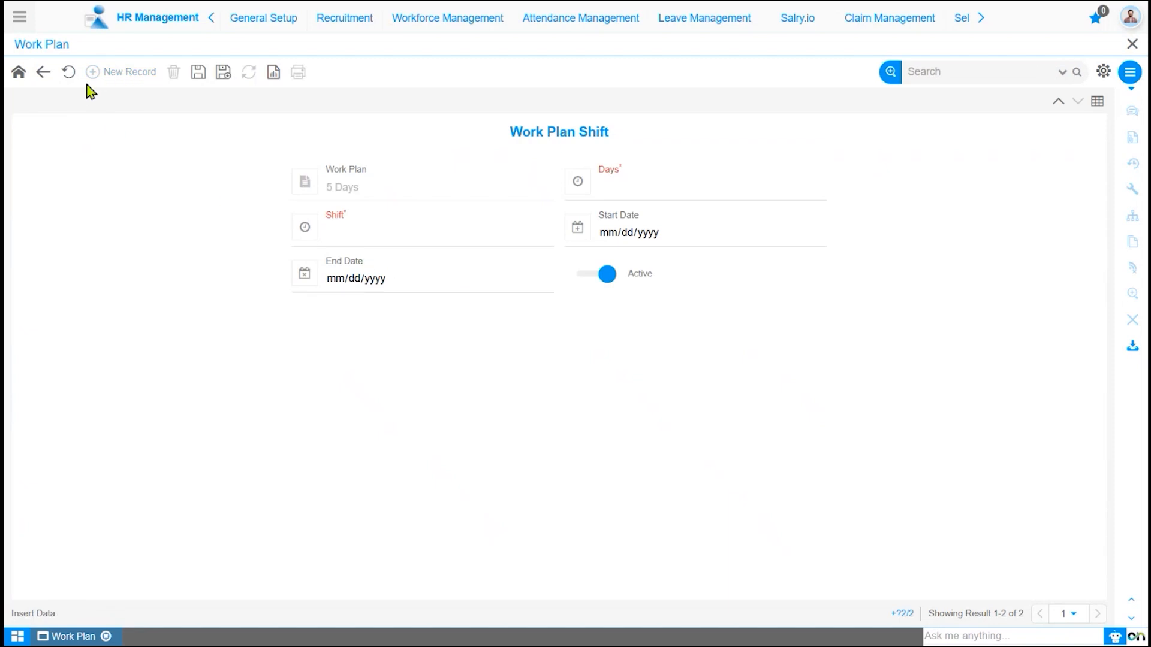
{"action": "left_click", "coordinate": [69, 73]}
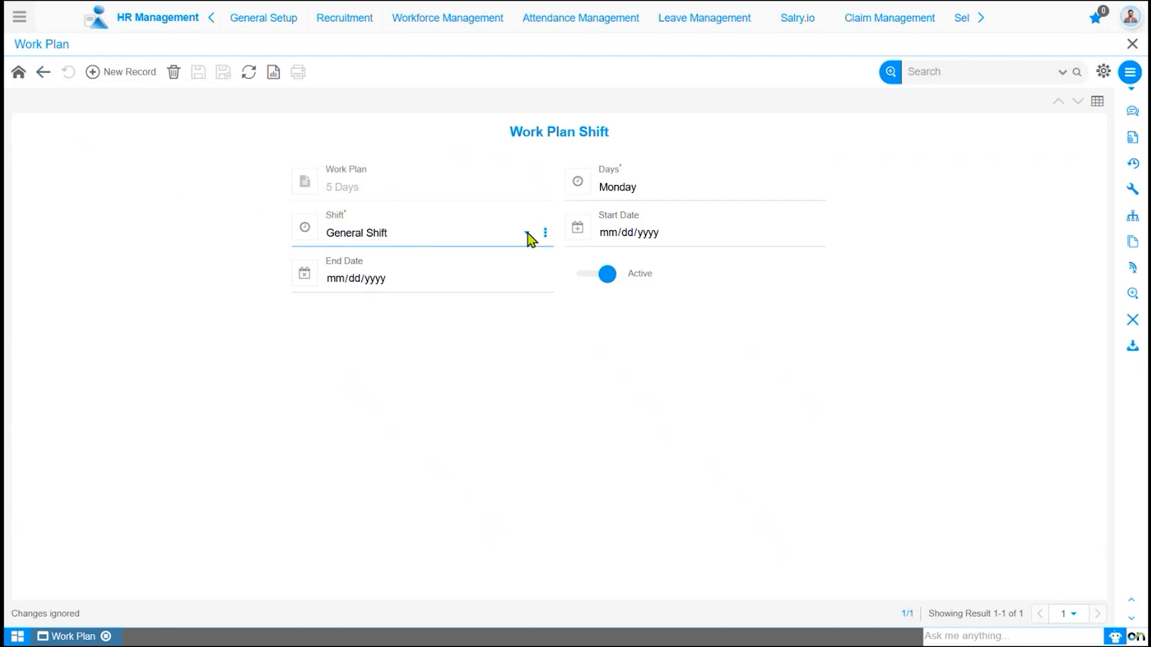
Copy the Monday shift record, change its day to Tuesday and save it
{"action": "left_click", "coordinate": [1131, 76]}
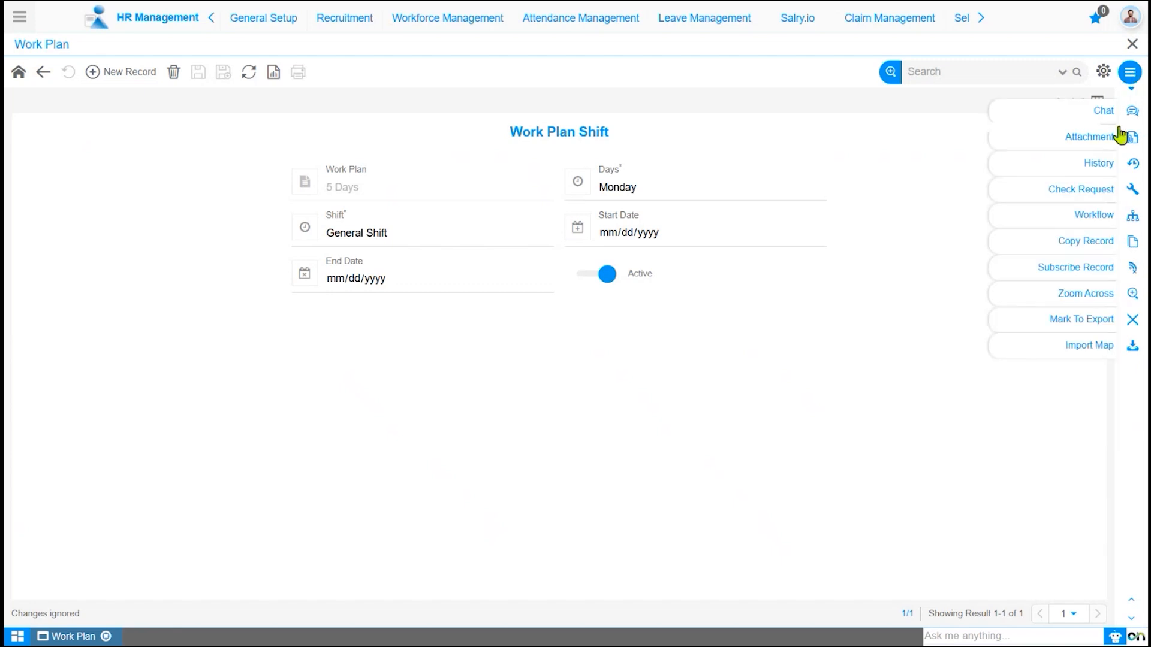
{"action": "left_click", "coordinate": [1099, 242]}
{"action": "left_click", "coordinate": [665, 187]}
{"action": "left_click", "coordinate": [673, 249]}
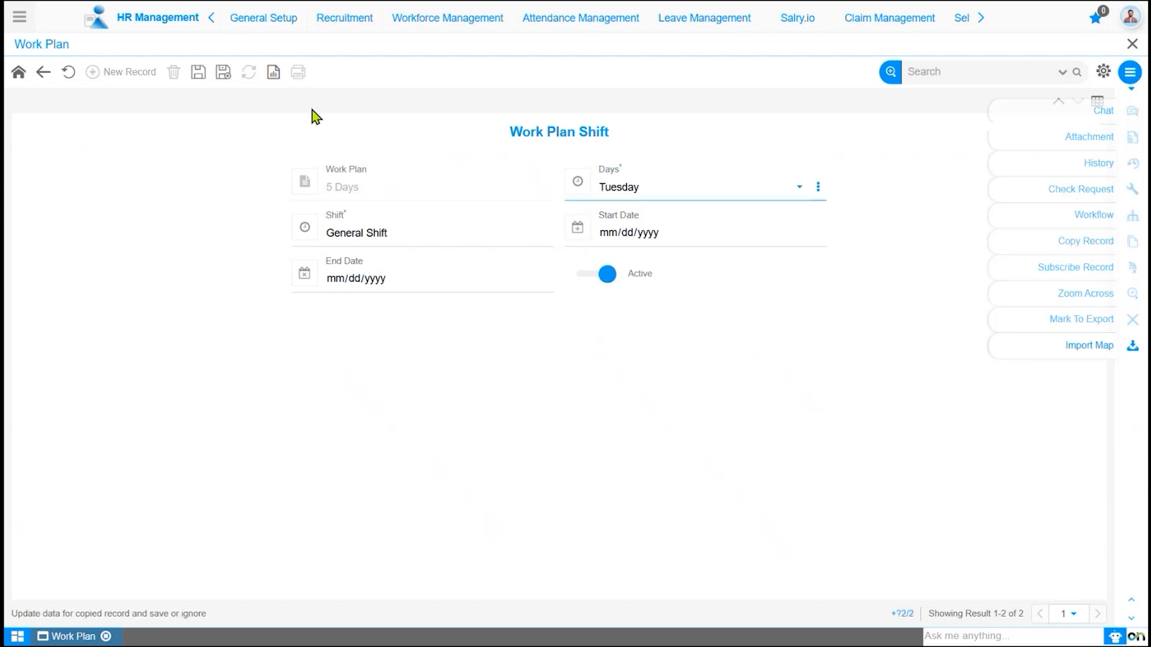
{"action": "left_click", "coordinate": [198, 73]}
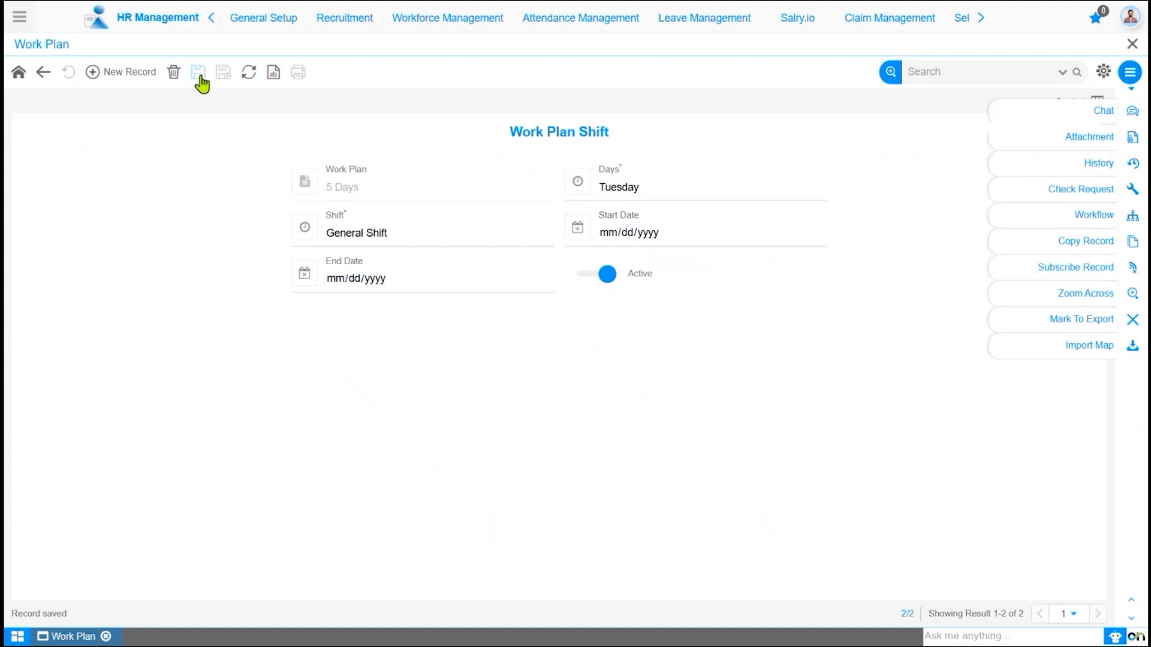
Copy the Tuesday shift record, change its day to Wednesday and save it
{"action": "left_click", "coordinate": [1093, 248]}
{"action": "left_click", "coordinate": [668, 185]}
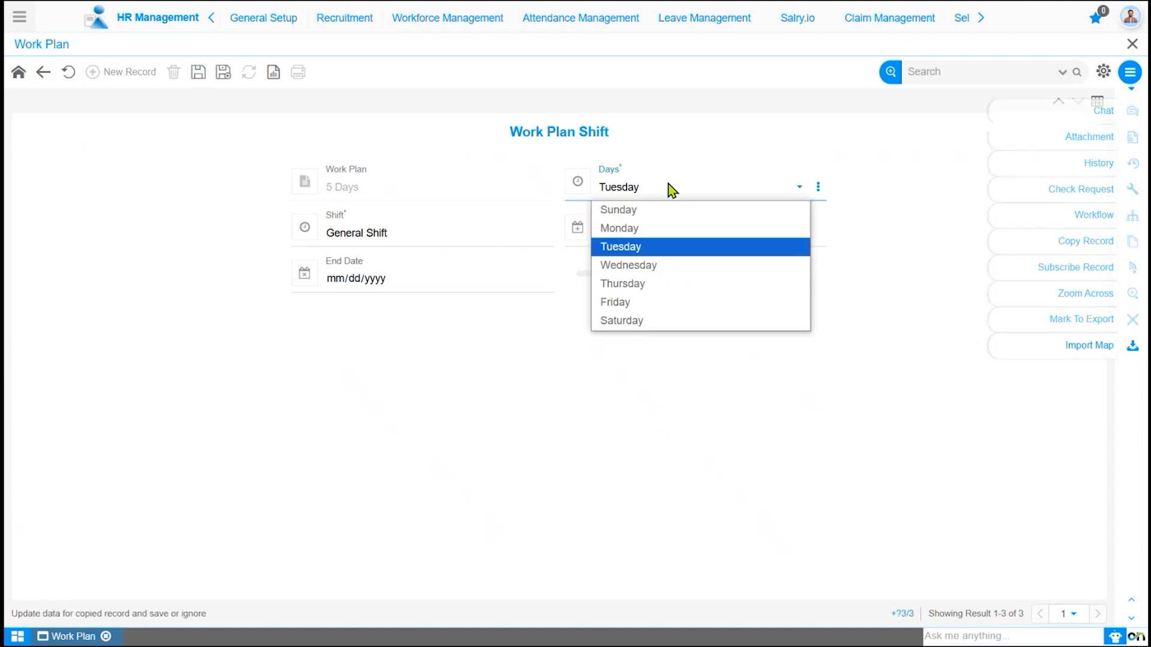
{"action": "left_click", "coordinate": [652, 266]}
{"action": "left_click", "coordinate": [198, 81]}
Copy the Wednesday shift record, change its day to Thursday and save it
{"action": "left_click", "coordinate": [1032, 246]}
{"action": "left_click", "coordinate": [701, 187]}
{"action": "left_click", "coordinate": [653, 285]}
{"action": "left_click", "coordinate": [202, 75]}
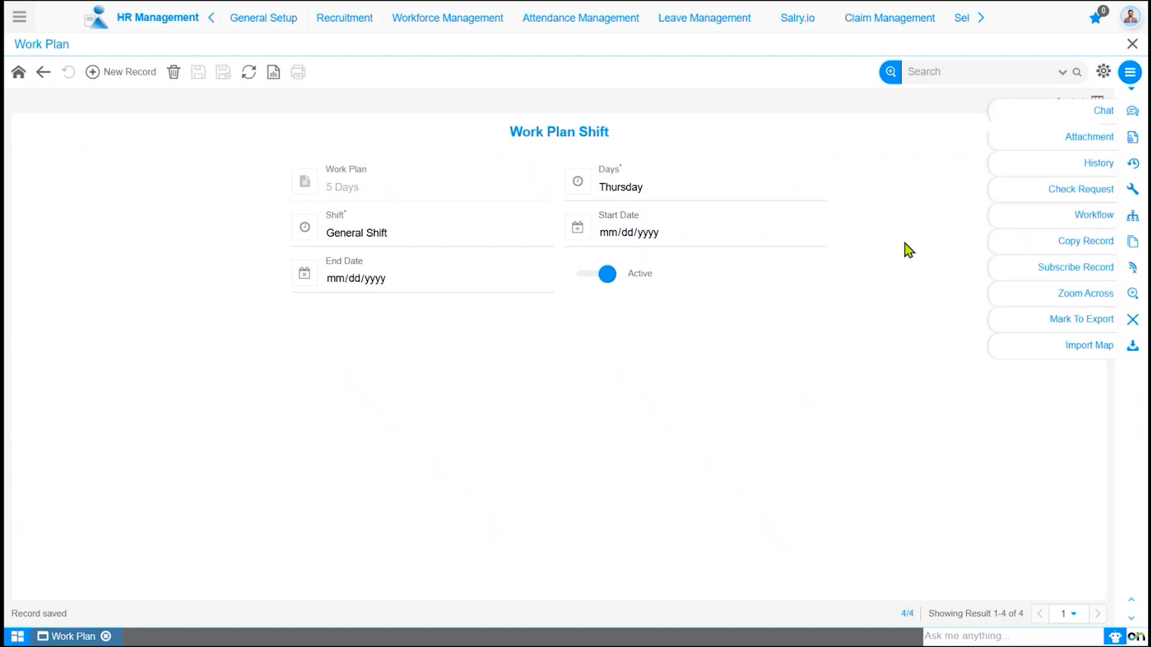
Copy the Thursday shift record, change its day to Friday and save it
{"action": "left_click", "coordinate": [1055, 247]}
{"action": "left_click", "coordinate": [712, 186]}
{"action": "left_click", "coordinate": [647, 303]}
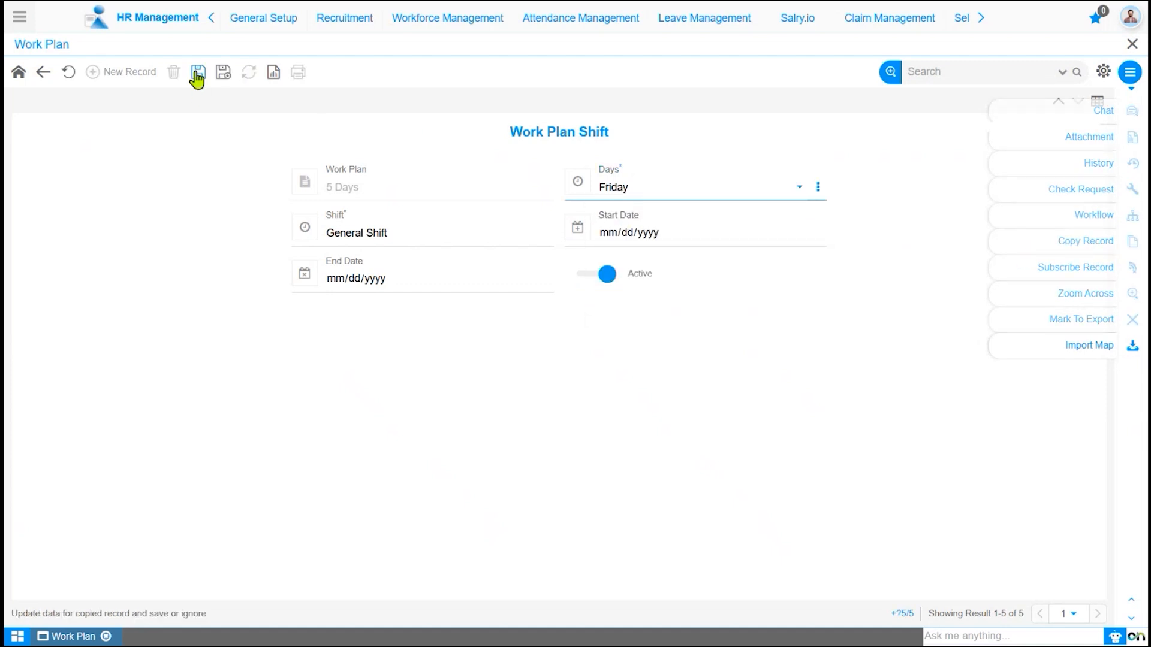
{"action": "left_click", "coordinate": [197, 75]}
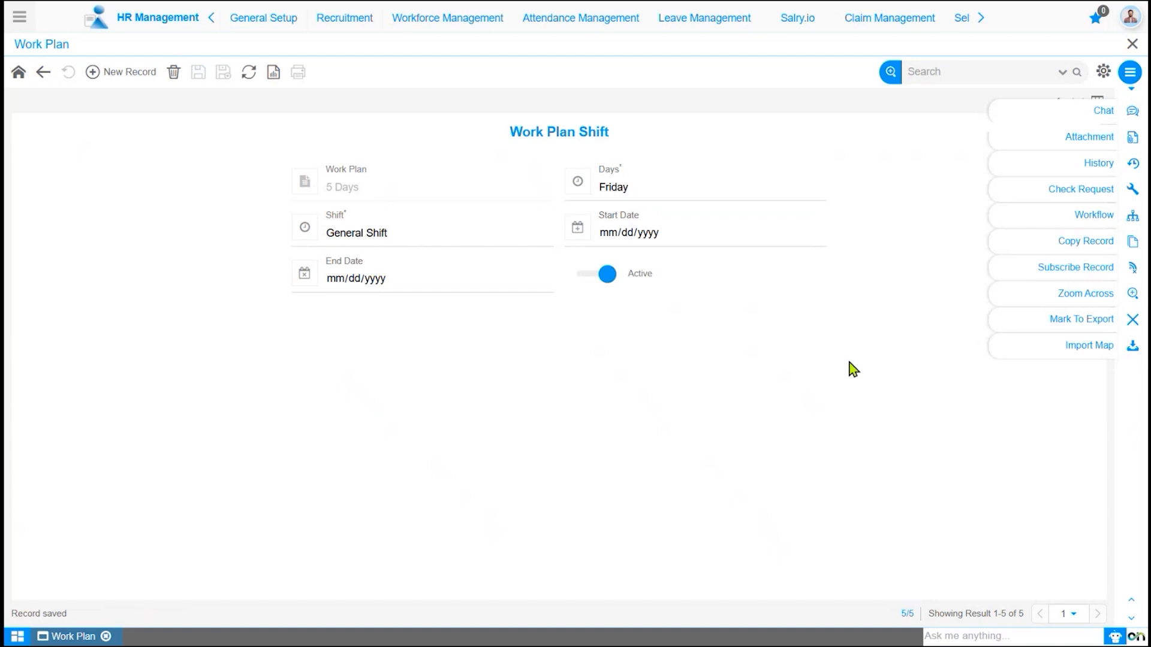
Copy the Friday shift record, change it to Saturday with General Shift - Week Off and save it
{"action": "left_click", "coordinate": [1055, 241]}
{"action": "left_click", "coordinate": [753, 193]}
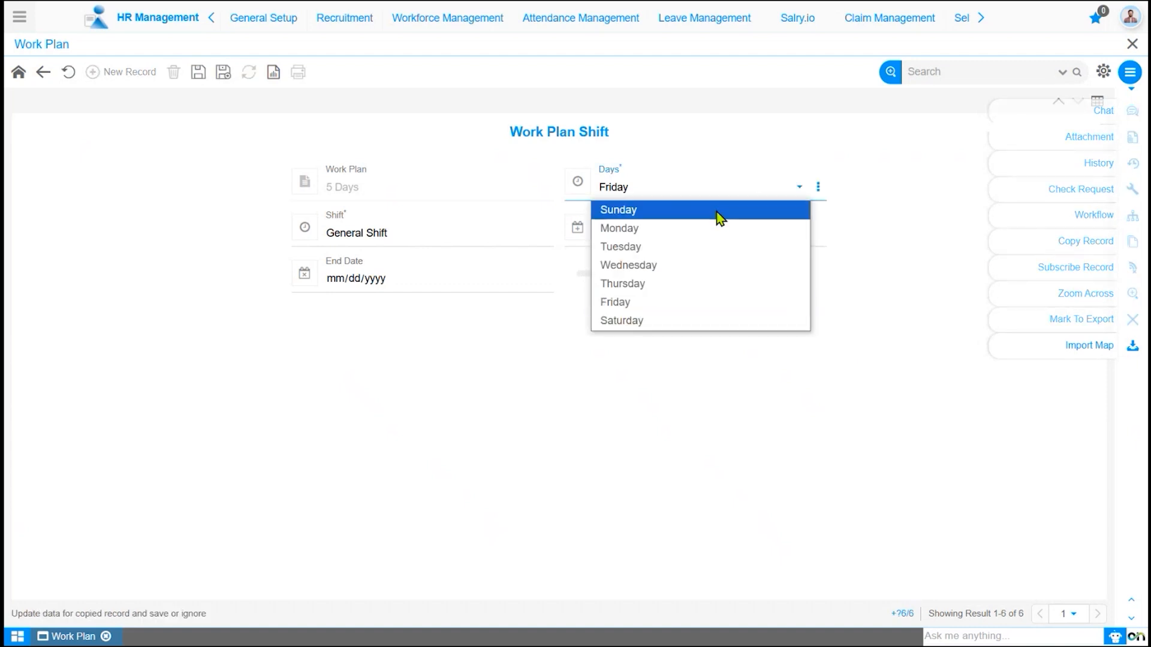
{"action": "left_click", "coordinate": [637, 321]}
{"action": "left_click", "coordinate": [454, 232]}
{"action": "left_click", "coordinate": [407, 274]}
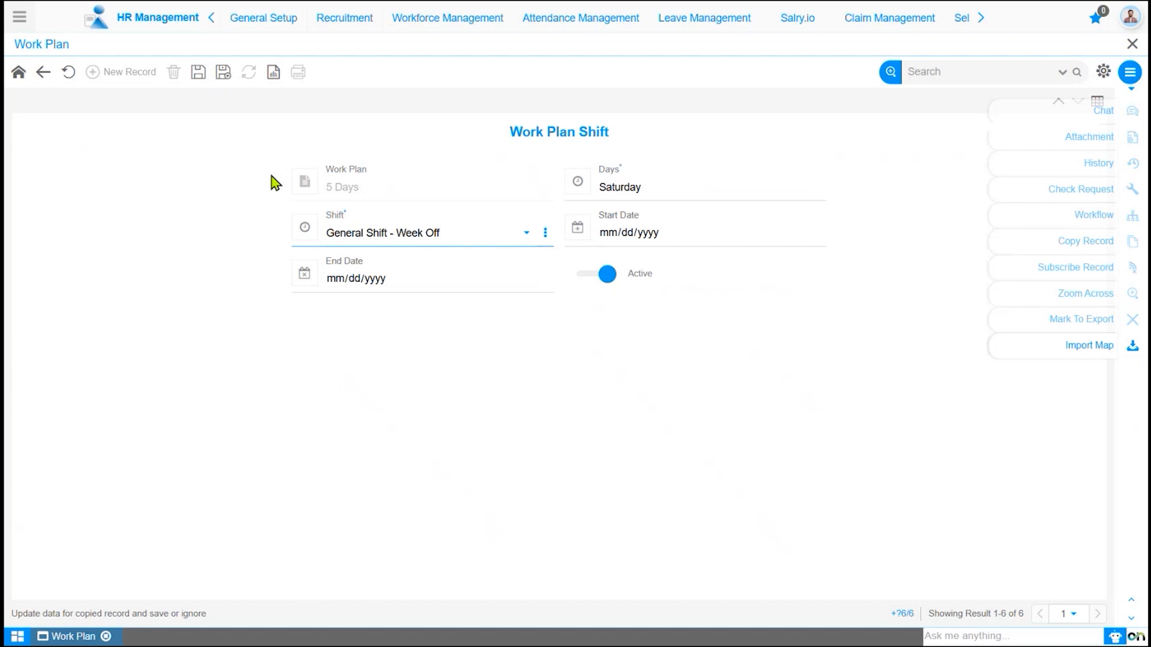
{"action": "left_click", "coordinate": [198, 73]}
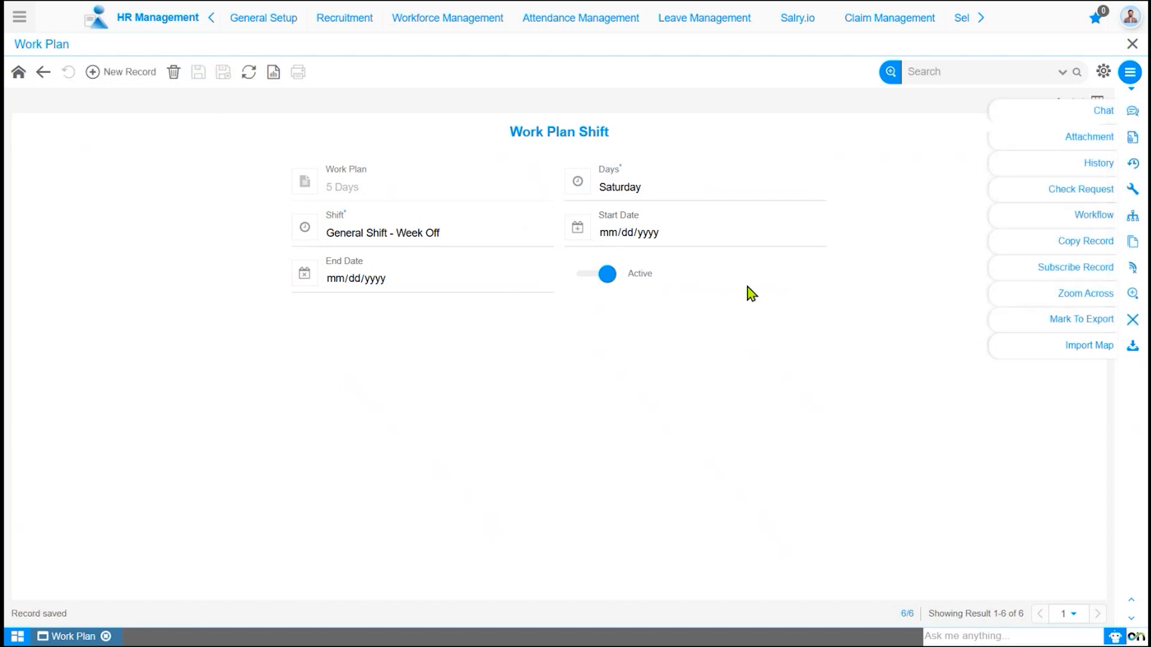
Copy the Saturday week-off record for Sunday, save it and return to the list of work plan shifts
{"action": "left_click", "coordinate": [1064, 245]}
{"action": "left_click", "coordinate": [725, 191]}
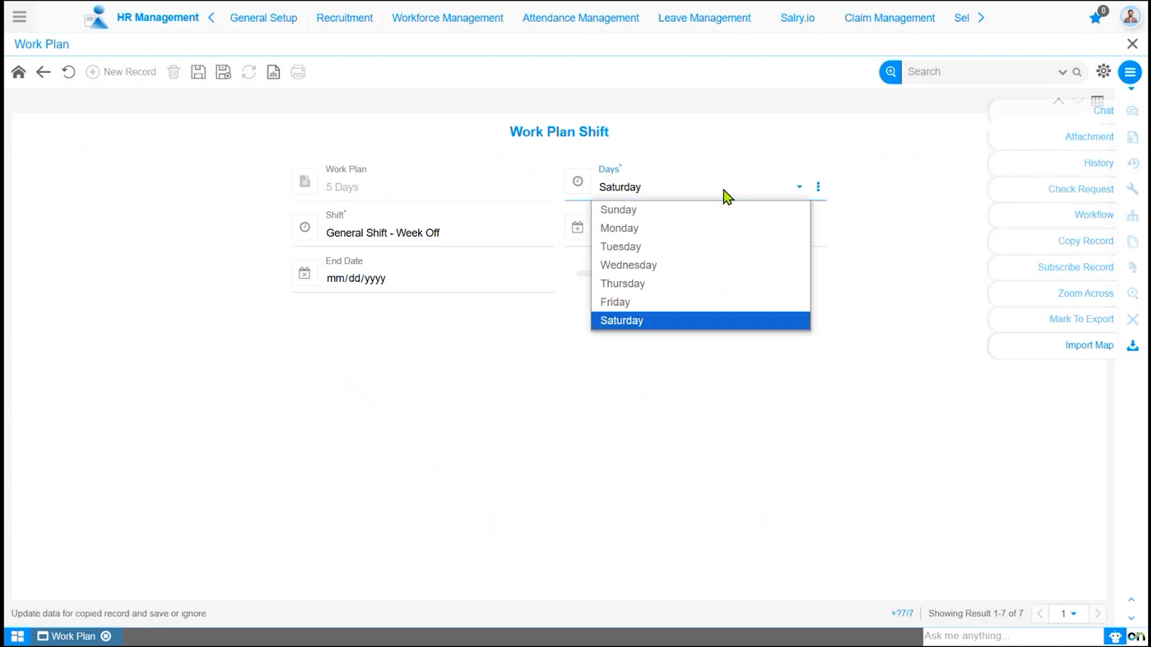
{"action": "left_click", "coordinate": [677, 211]}
{"action": "left_click", "coordinate": [198, 74]}
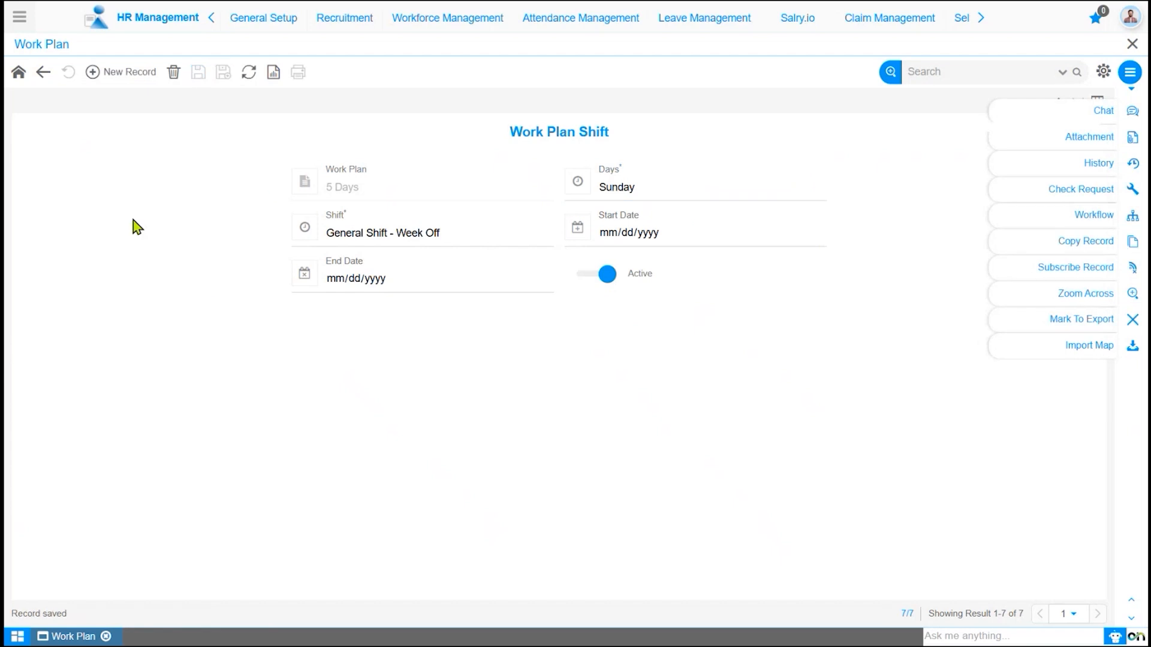
{"action": "left_click", "coordinate": [43, 74]}
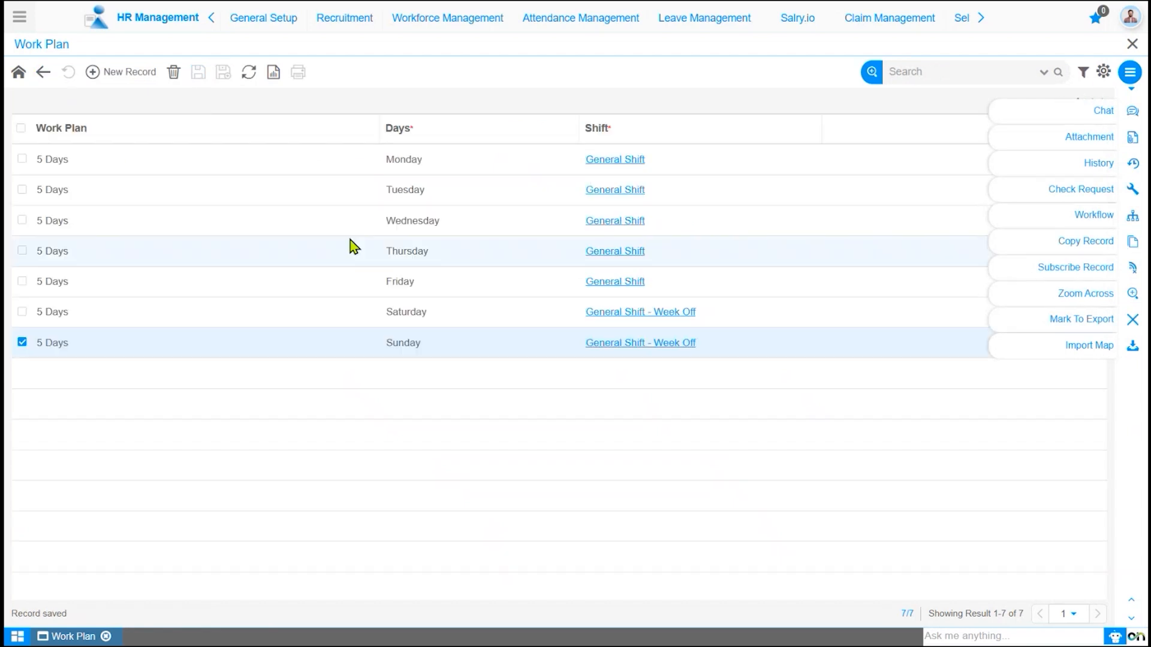